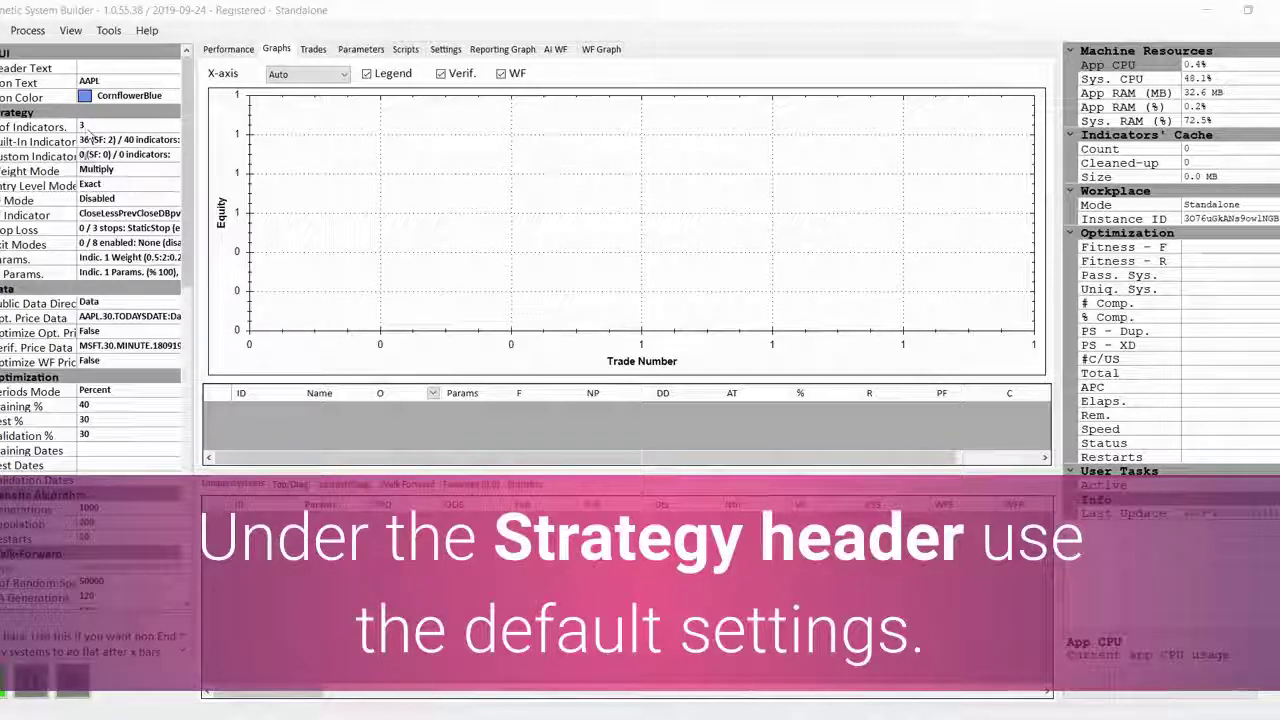
Switch the secondary filter SF Mode from Disabled to Enabled
left_click(88, 198)
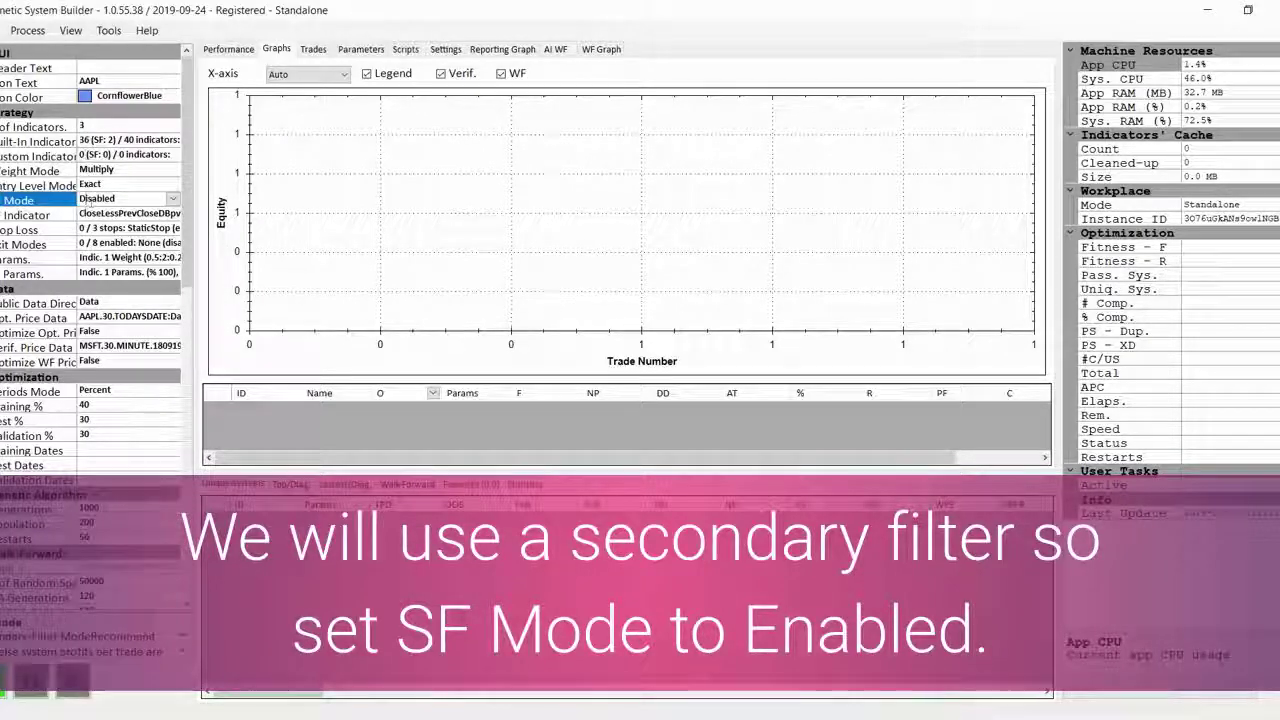
left_click(92, 202)
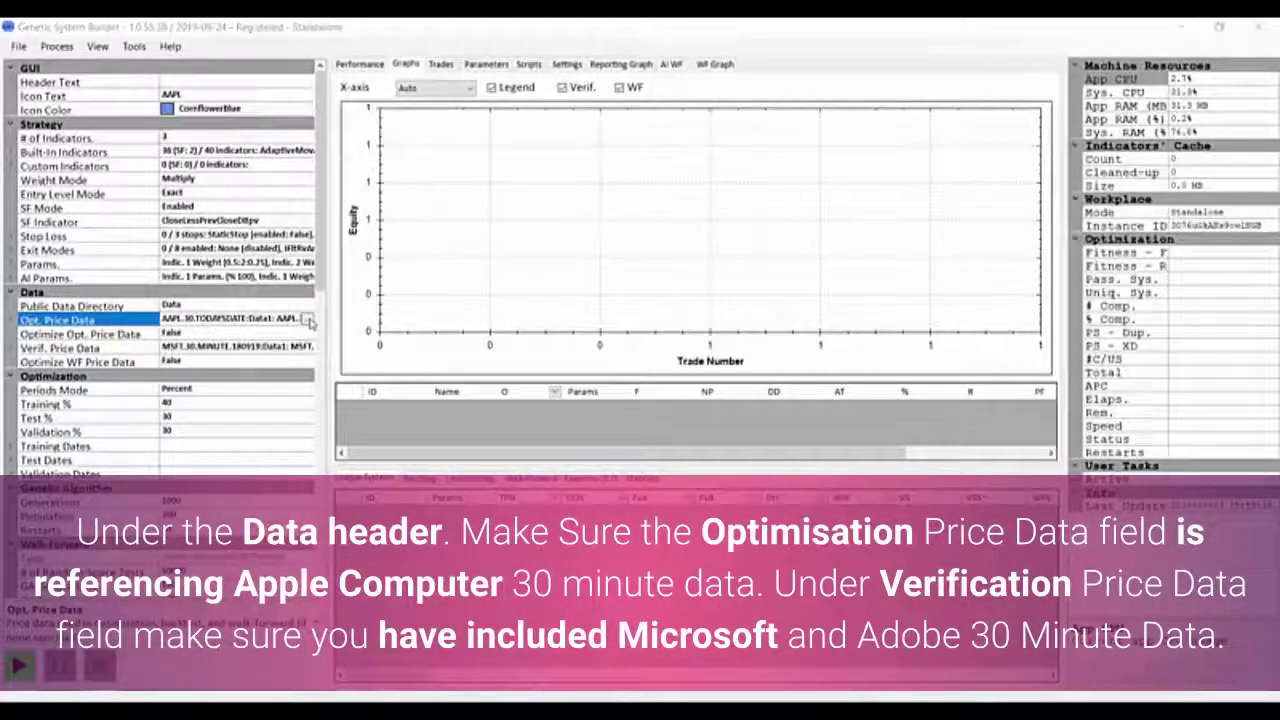
Confirm optimisation price data is AAPL.30 and verification data is MSFT.30 and ADBE.30
left_click(309, 319)
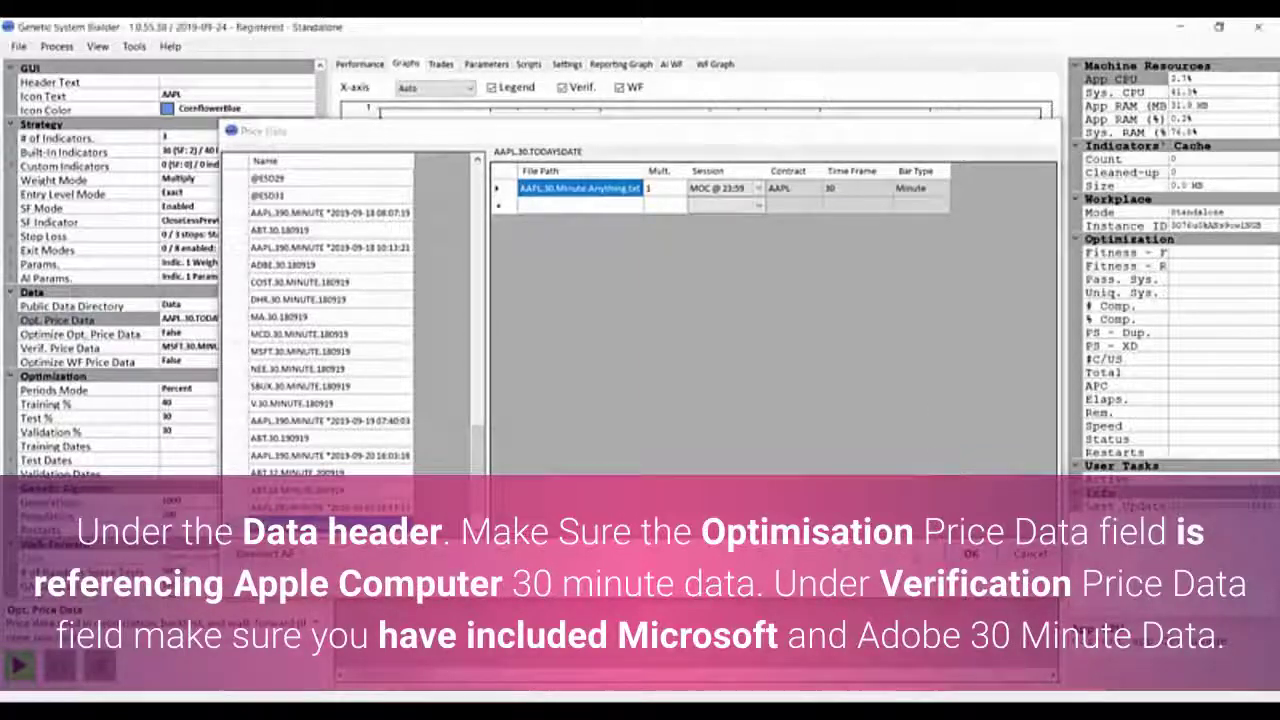
key("Return")
left_click(175, 346)
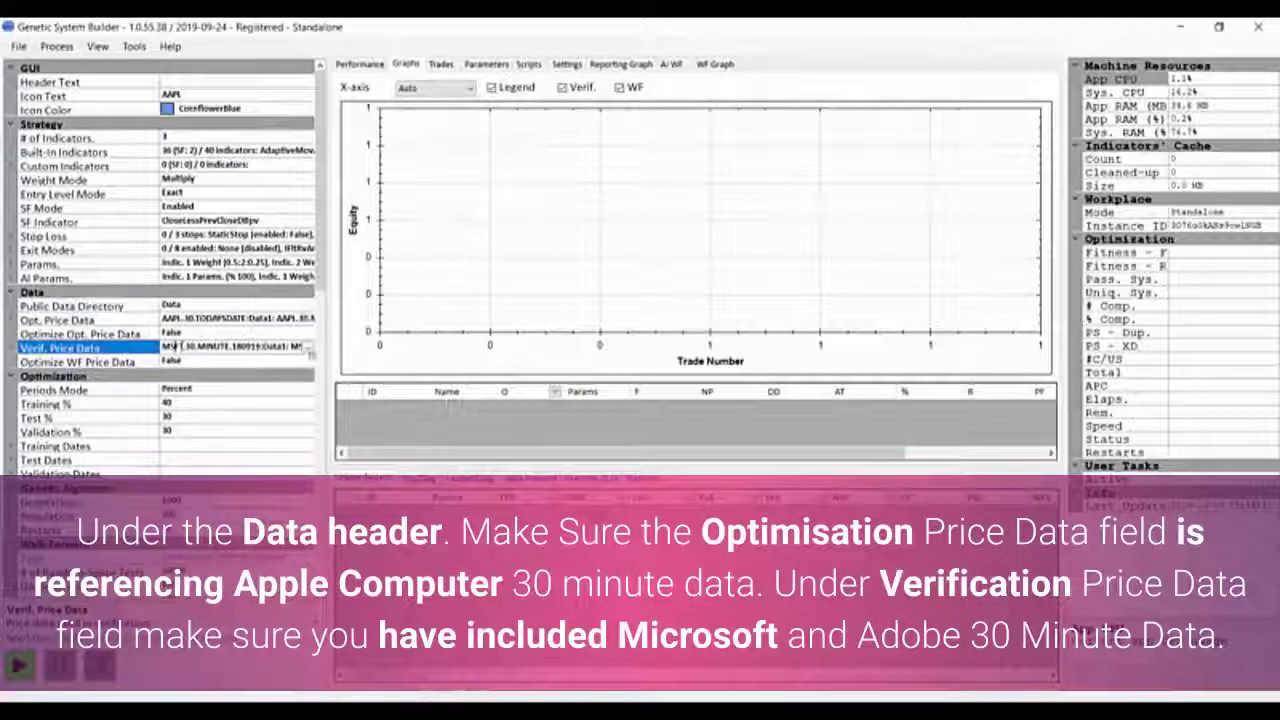
left_click(309, 347)
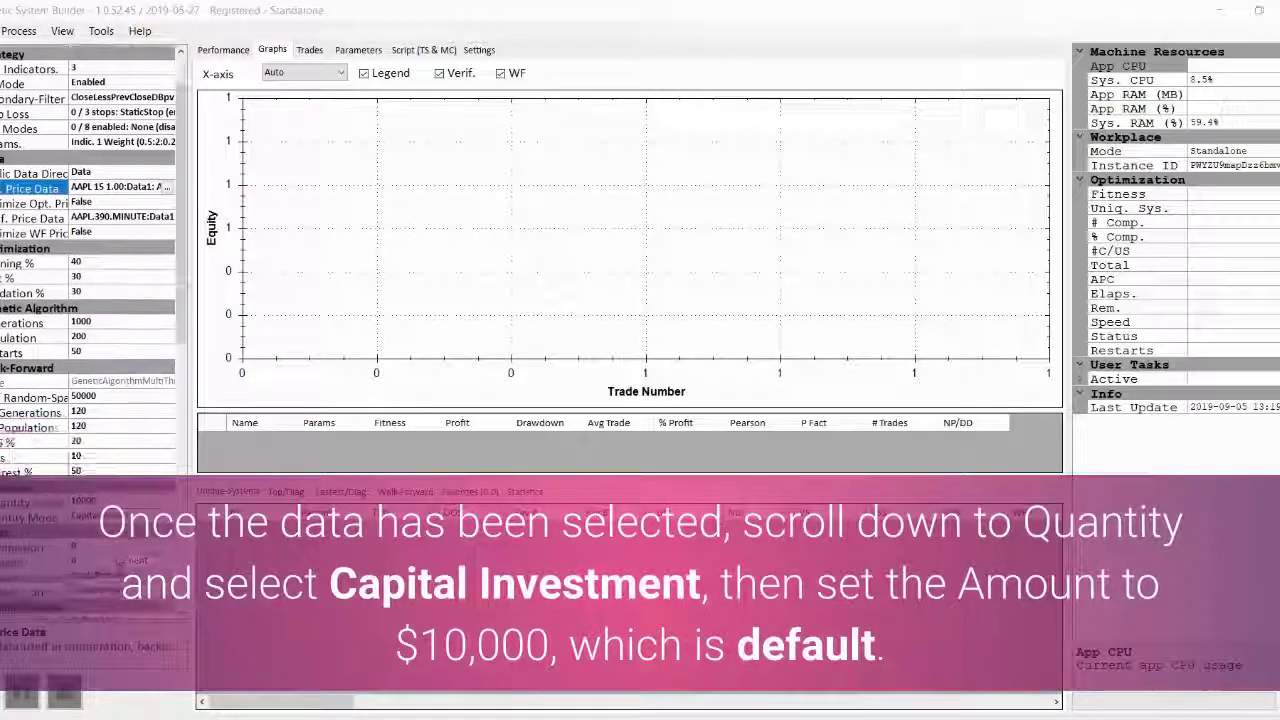
Scroll the settings grid down to the Quantity settings
scroll(88, 300, "down", 1)
scroll(88, 300, "down", 1)
scroll(103, 338, "down", 2)
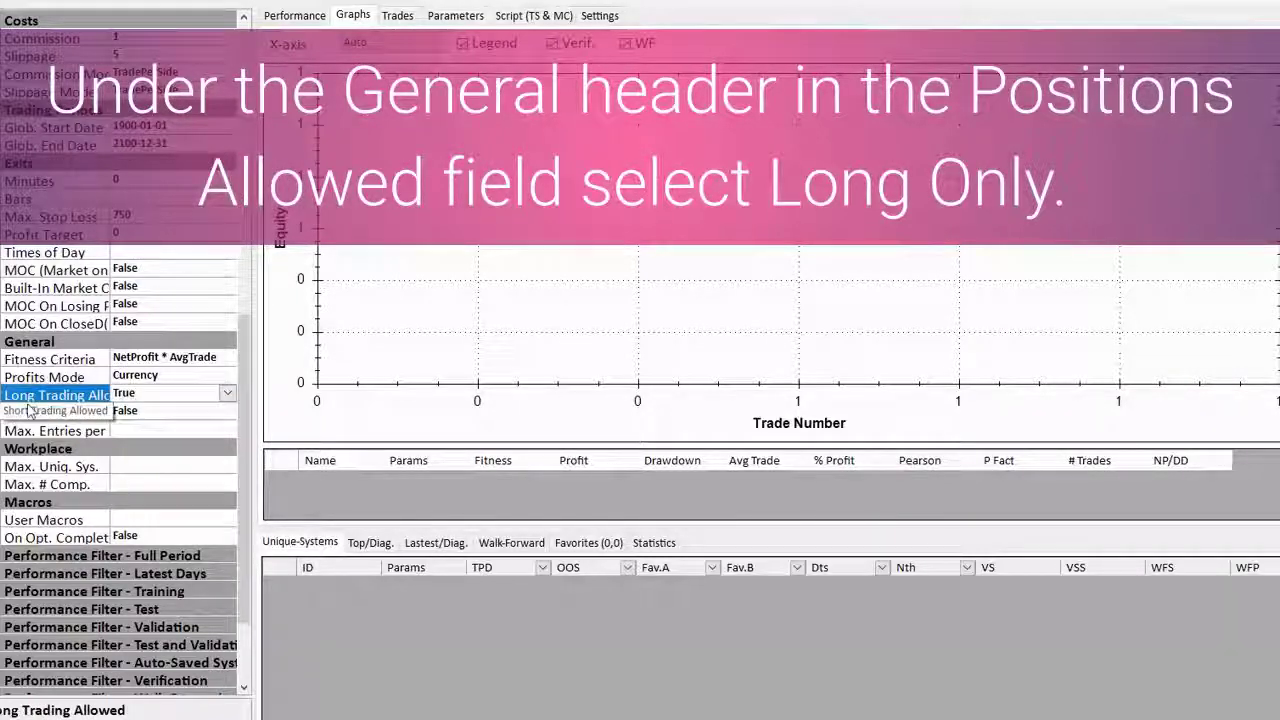
Show the True/False choices for Long Trading Allowed, leaving it True
left_click(227, 394)
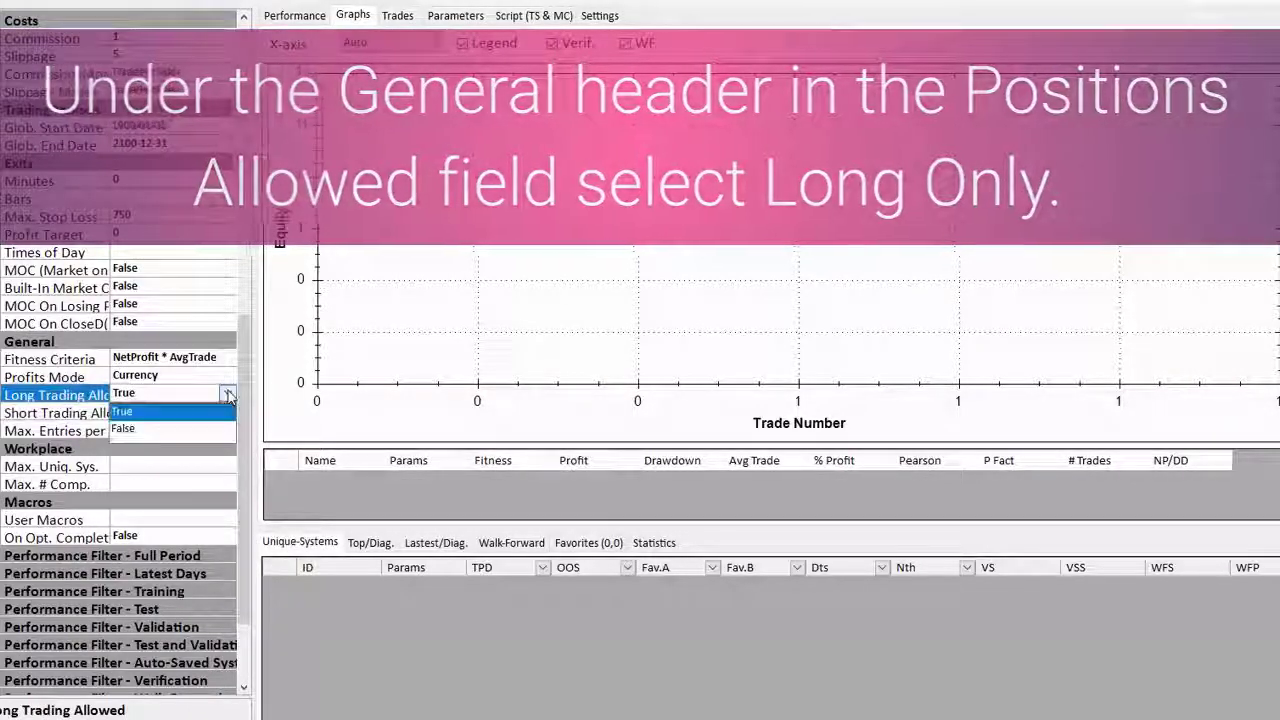